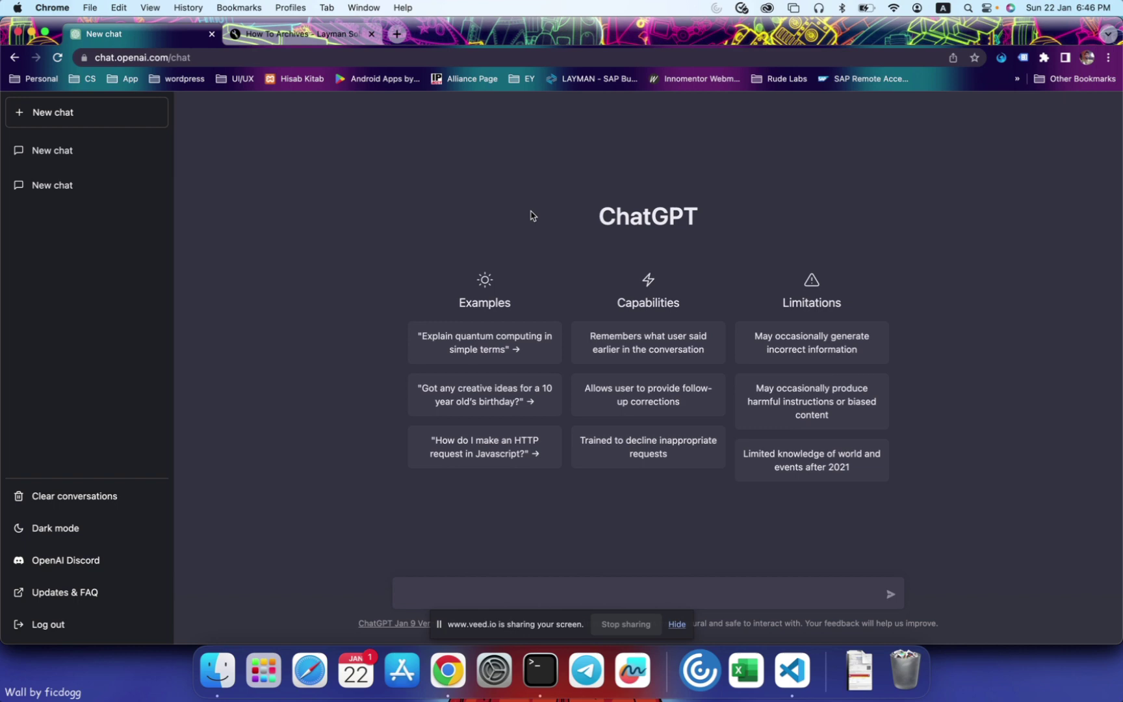
# Copy the laymansolution.com how-to page URL and ask ChatGPT for Node.js web-scraping code for it.
pyautogui.click(308, 37)
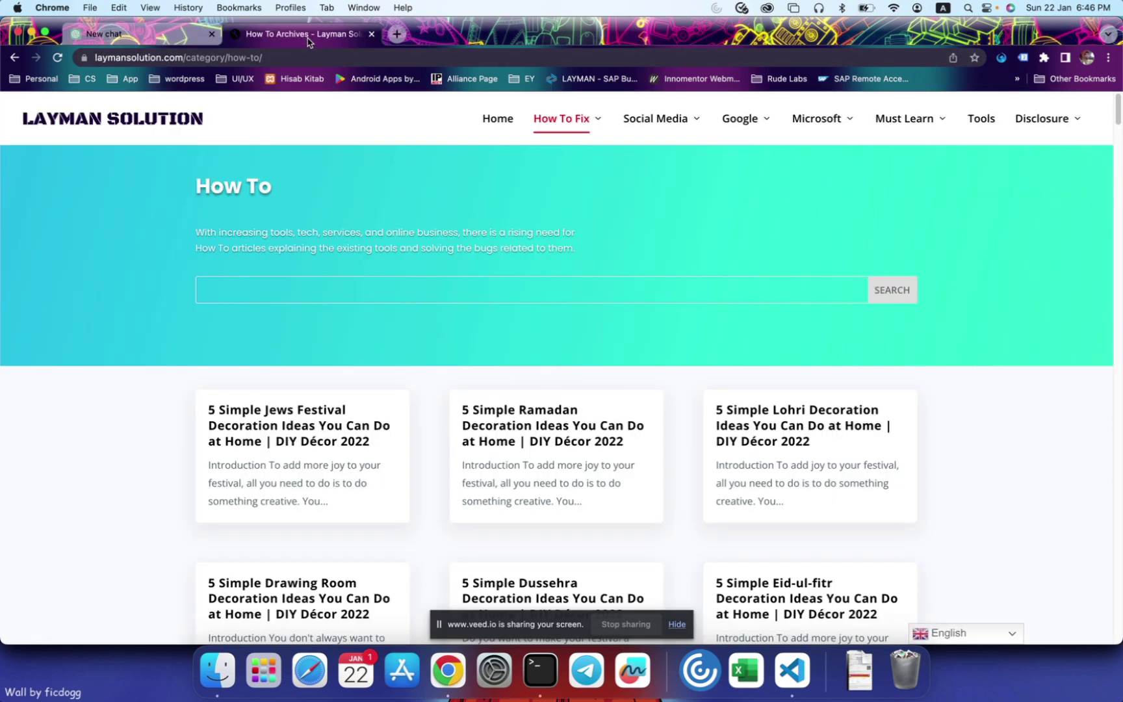
pyautogui.click(279, 58)
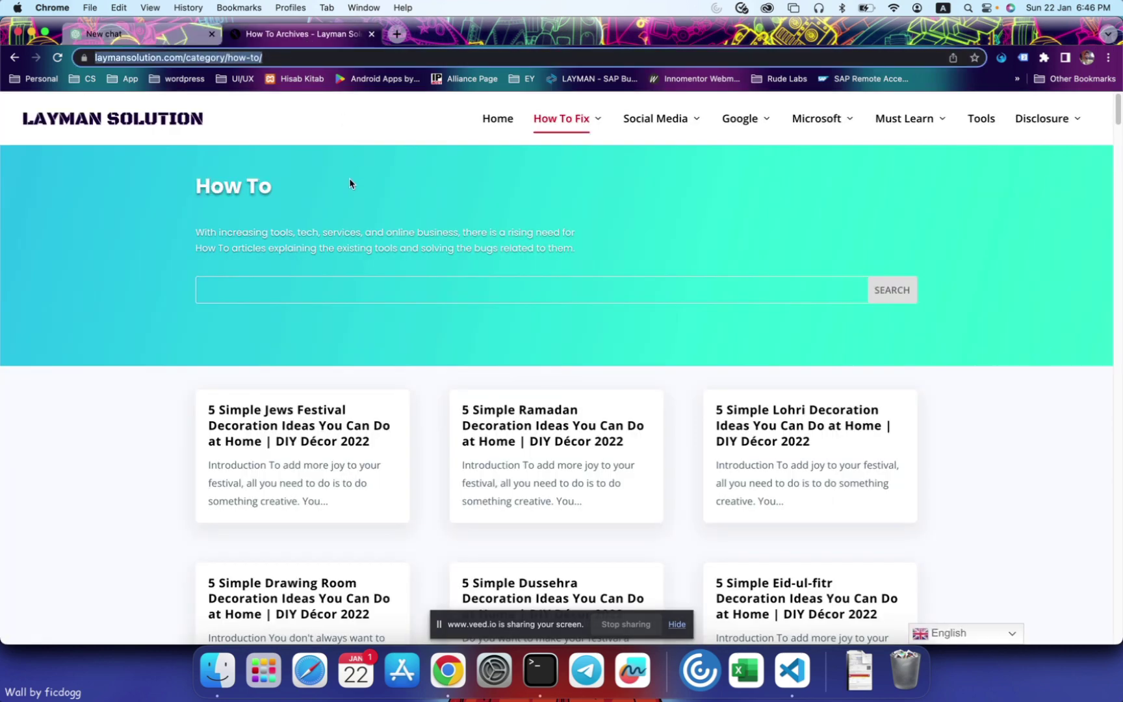
pyautogui.scroll(-5, 1055, 358)
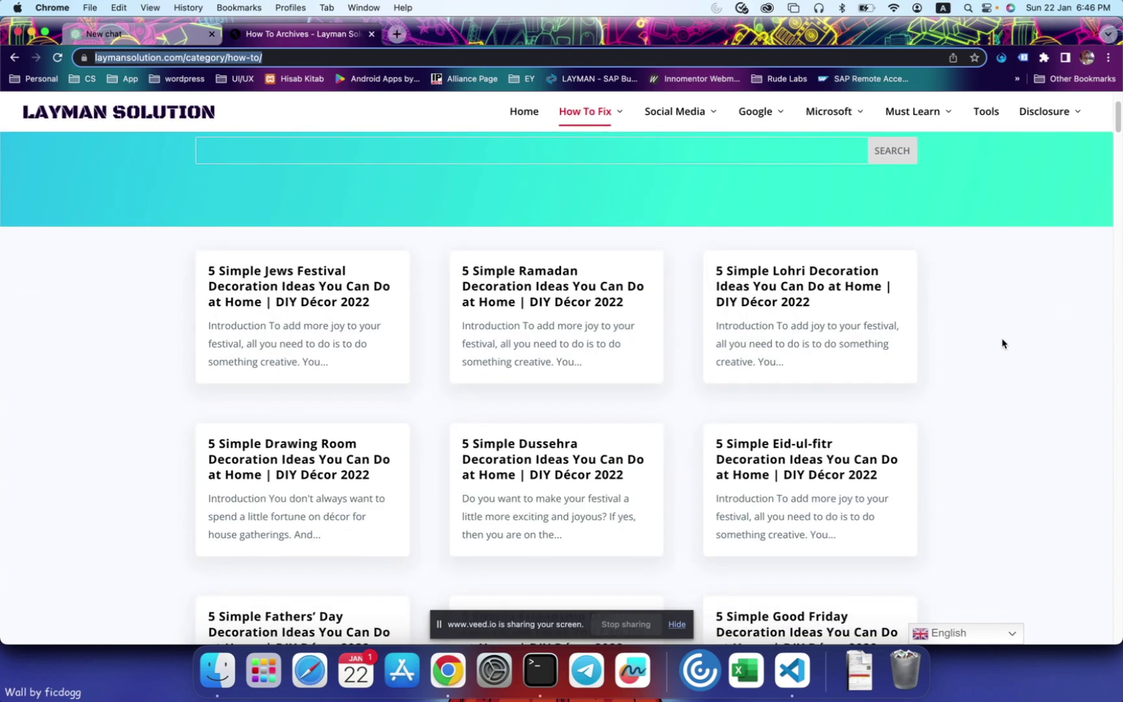
pyautogui.scroll(-5, 1003, 342)
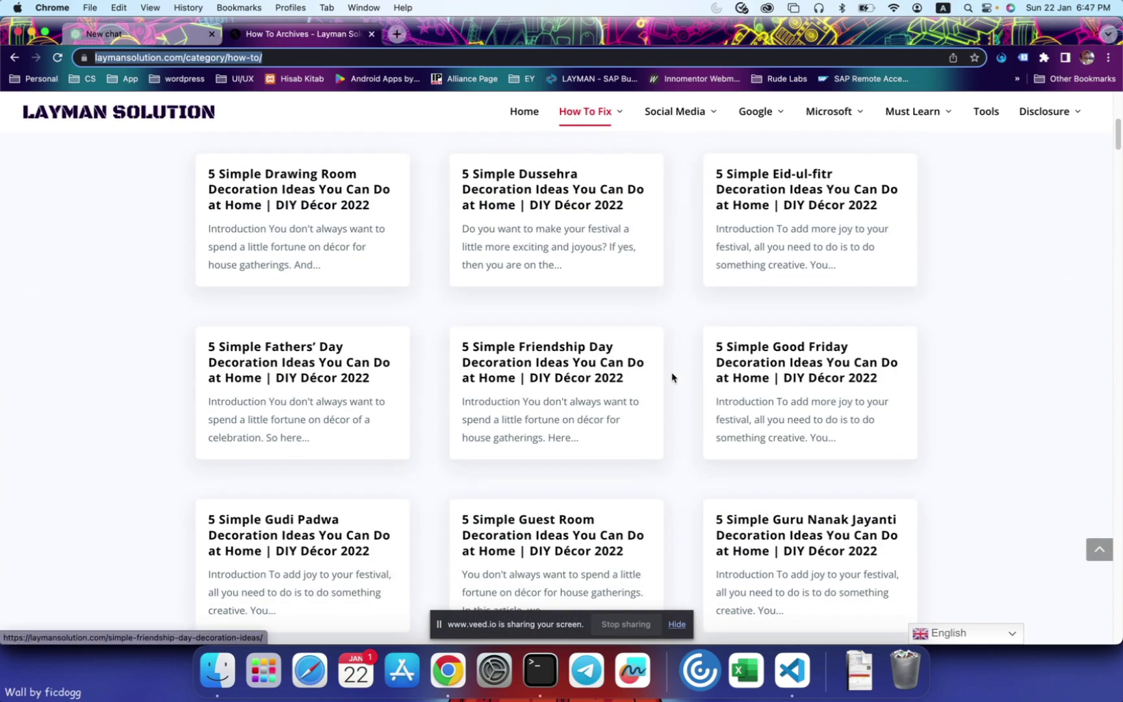
pyautogui.scroll(-3, 1029, 388)
pyautogui.scroll(-10, 1028, 389)
pyautogui.scroll(5, 1028, 389)
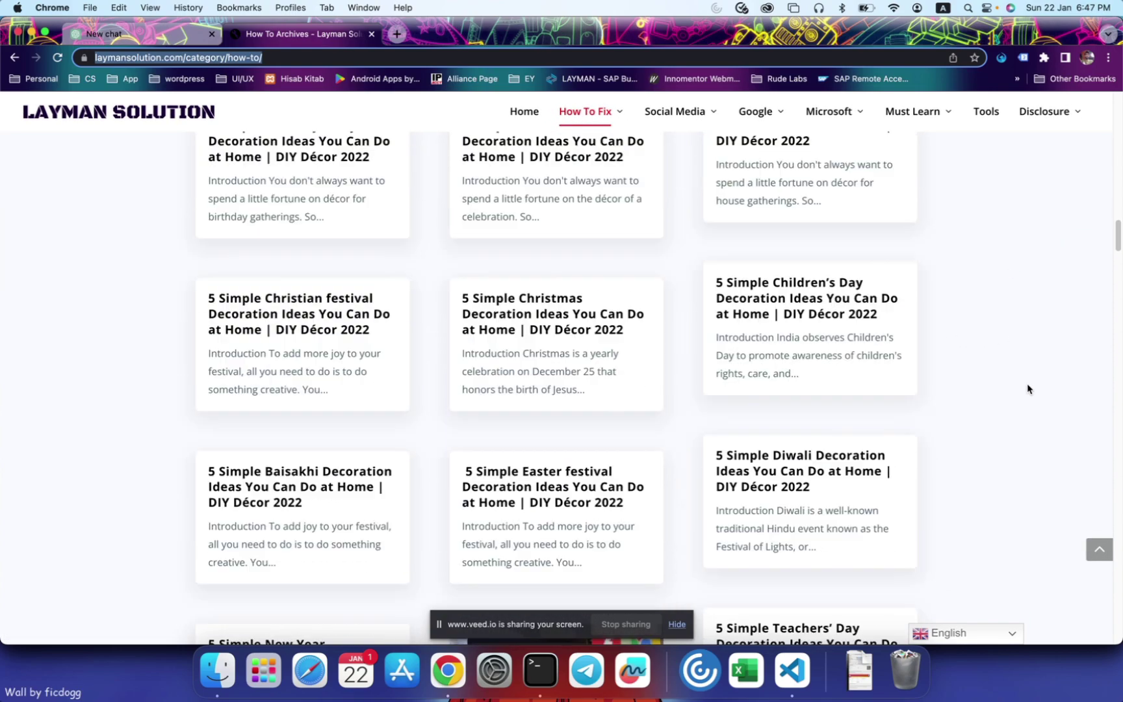
pyautogui.scroll(5, 1027, 389)
pyautogui.scroll(10, 1028, 389)
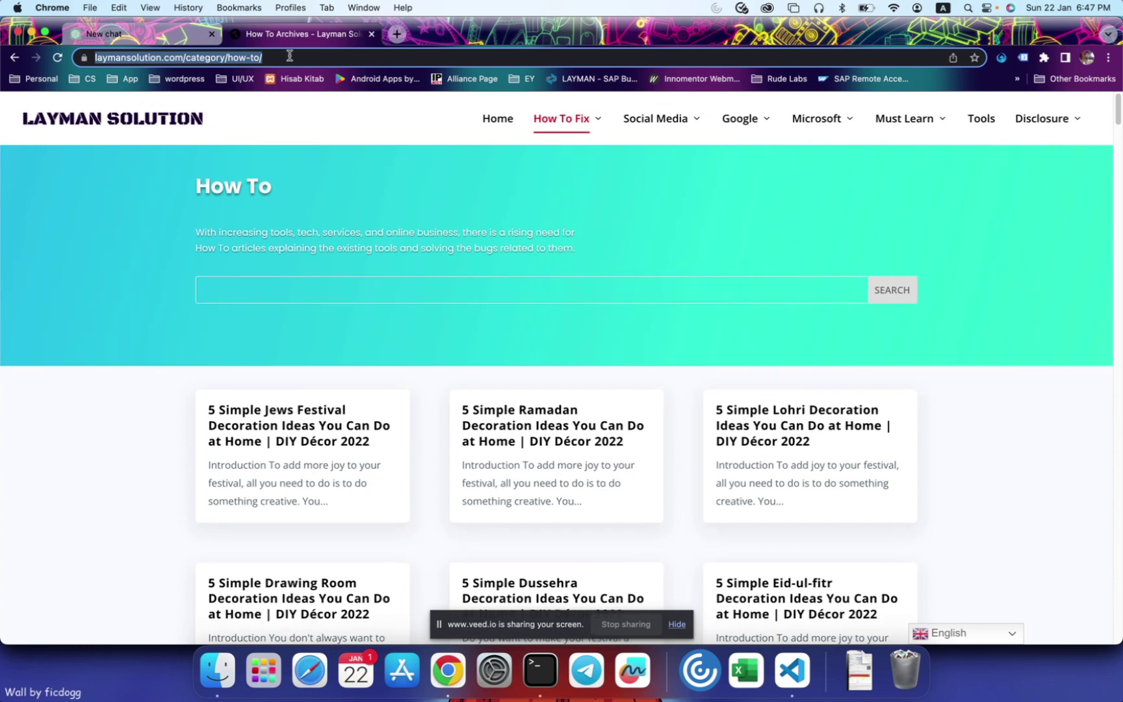
pyautogui.hotkey('ctrl', 'shift', 'Tab')
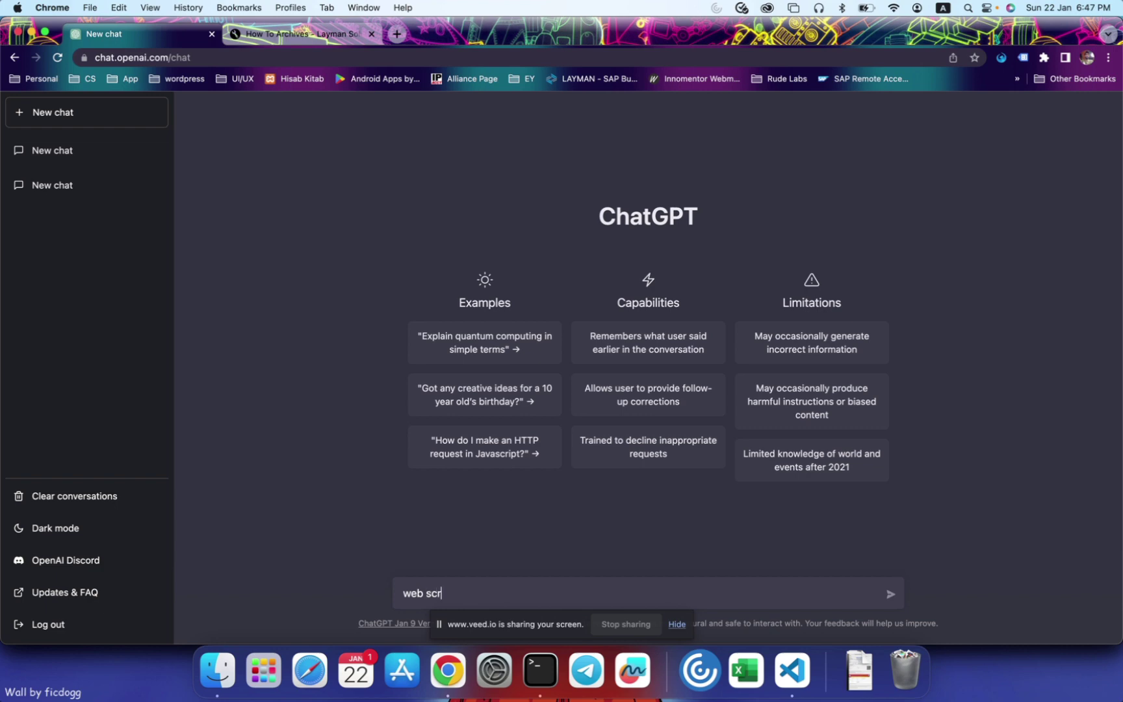
pyautogui.write('https://laymansolution.com/category/how-to/')
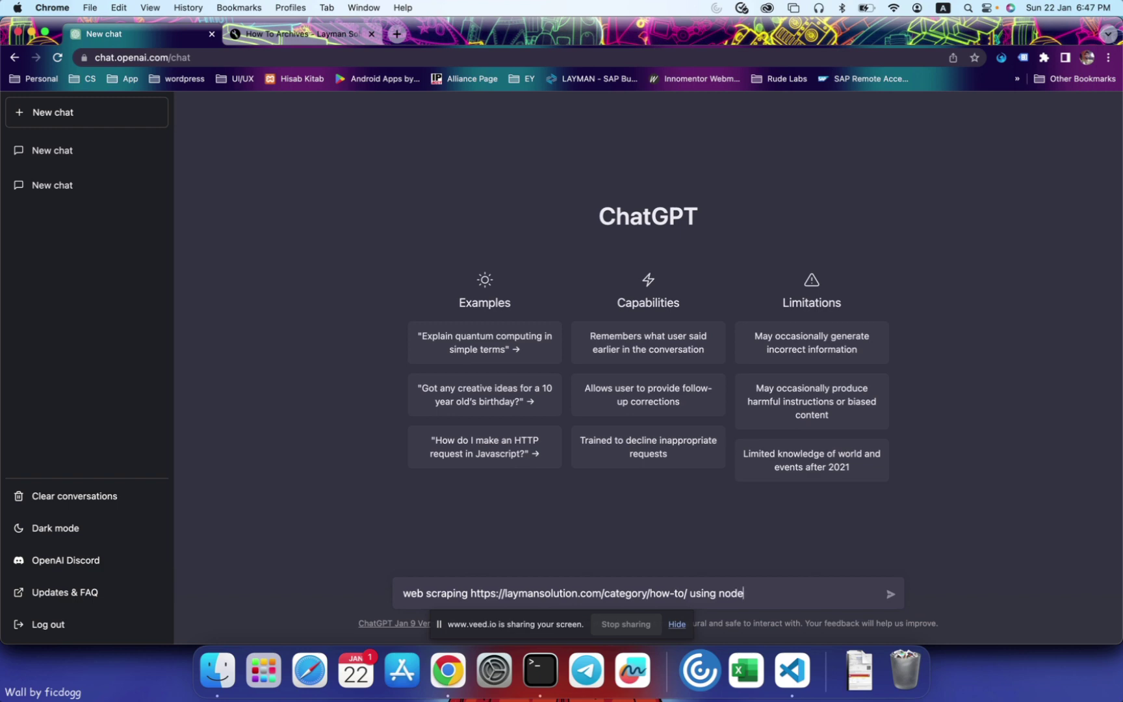
pyautogui.write('export to csv')
pyautogui.press('Return')
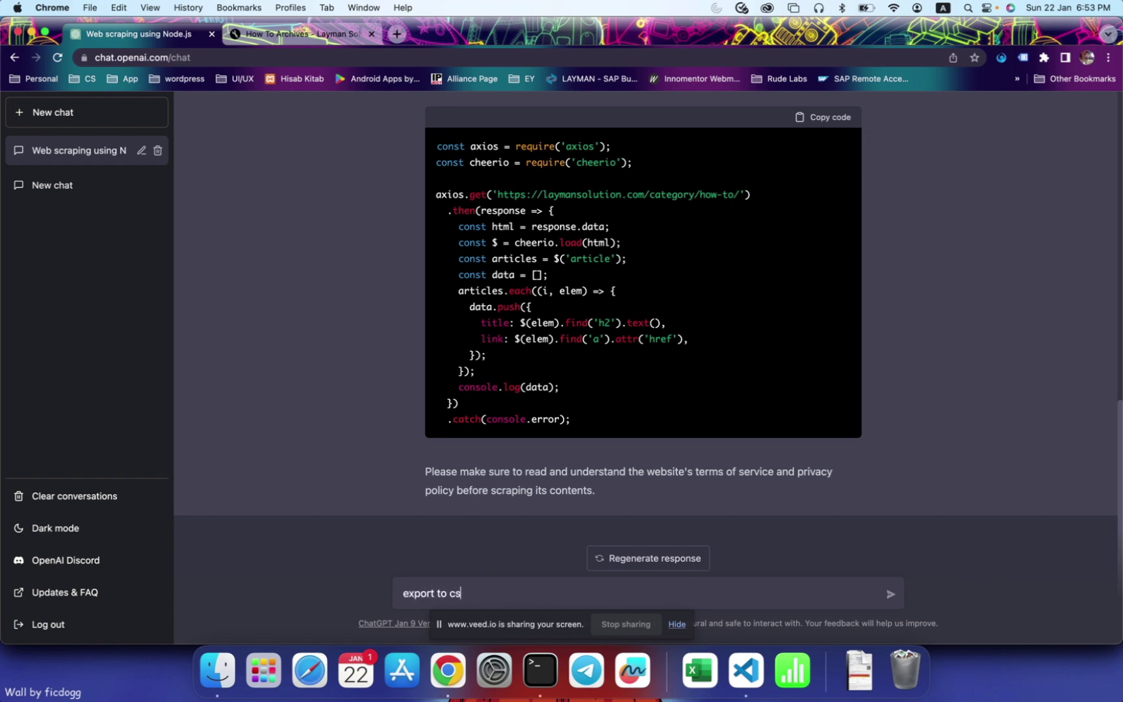
# Request CSV export, then paste the data.csv-writing Cheerio code into index.js and save.
pyautogui.press('Return')
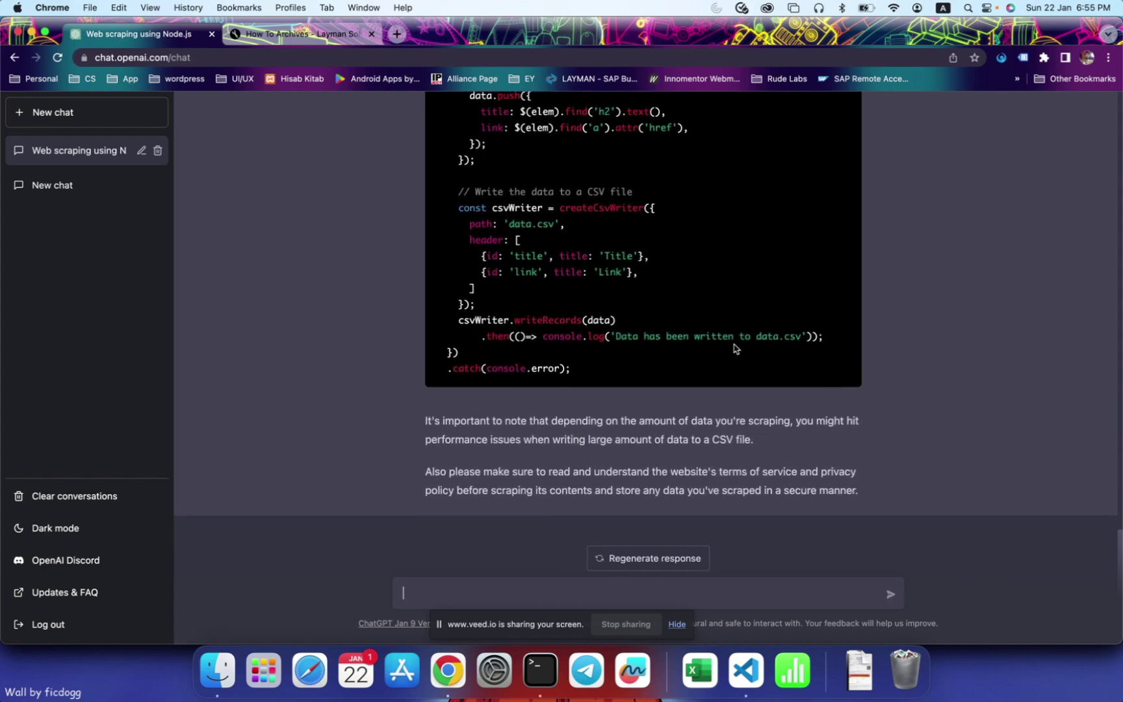
pyautogui.scroll(4, 847, 405)
pyautogui.scroll(5, 849, 406)
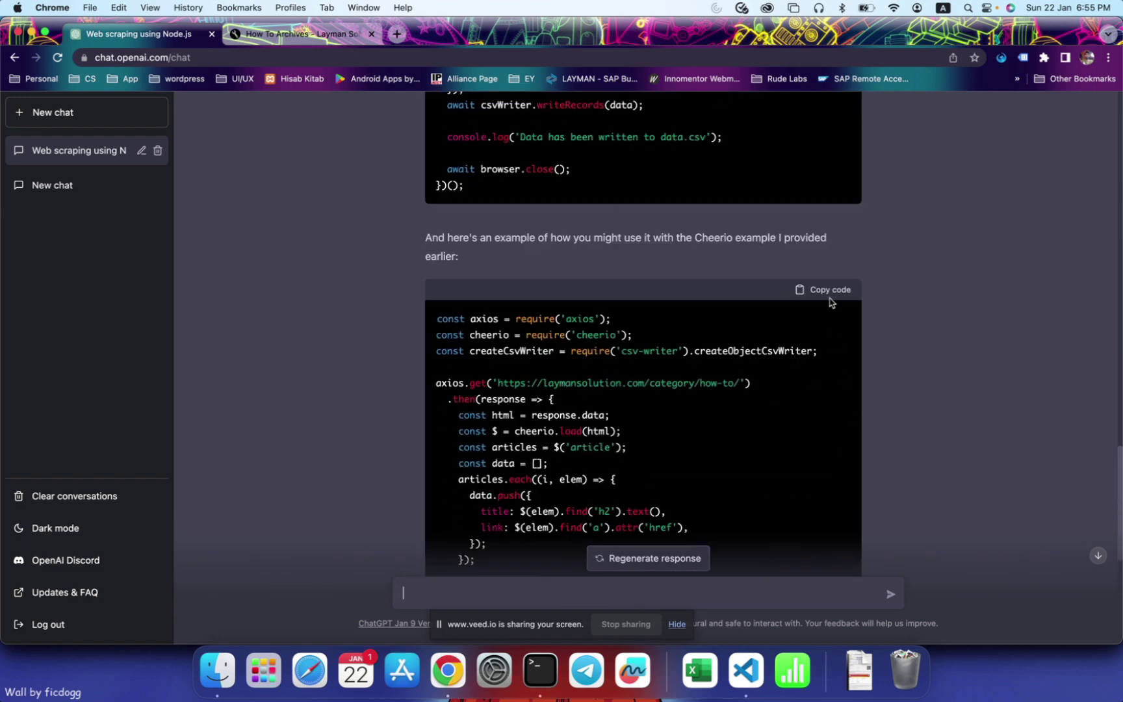
pyautogui.click(829, 289)
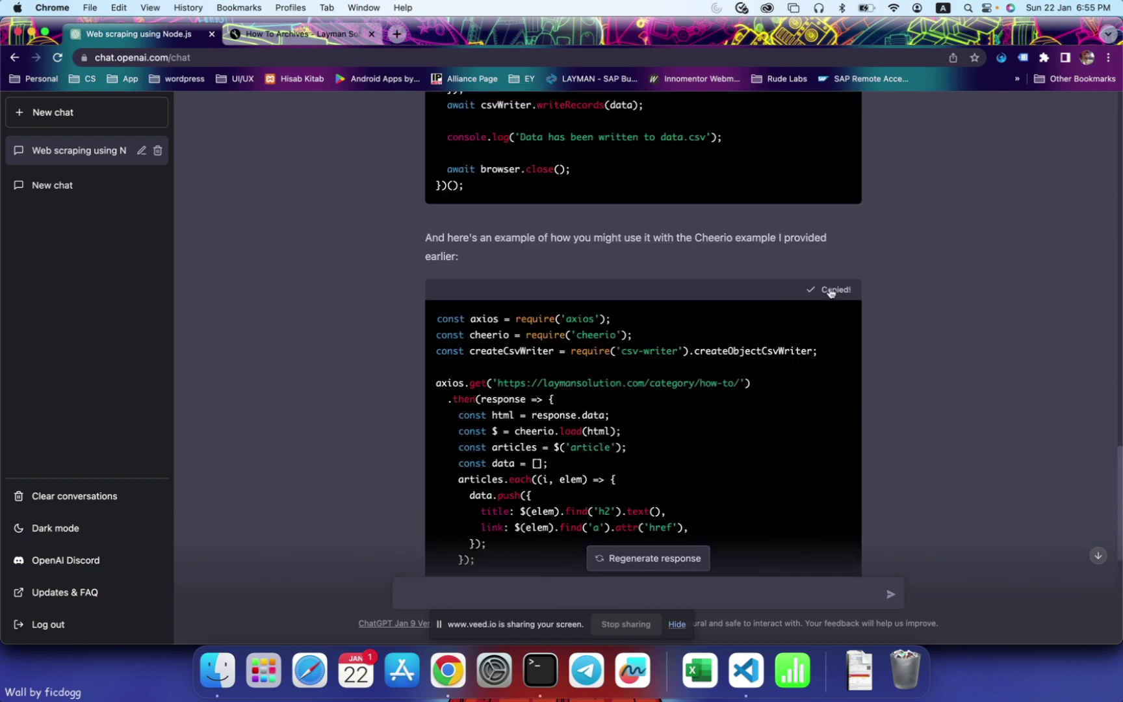
pyautogui.click(746, 671)
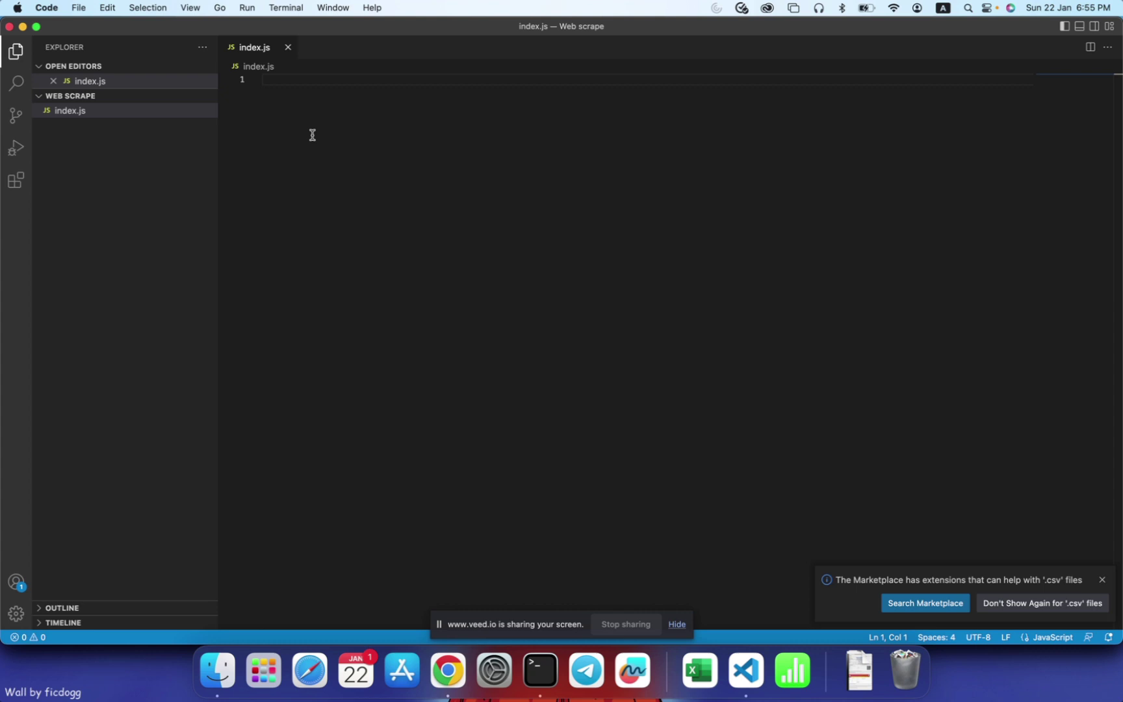
pyautogui.press('super+v')
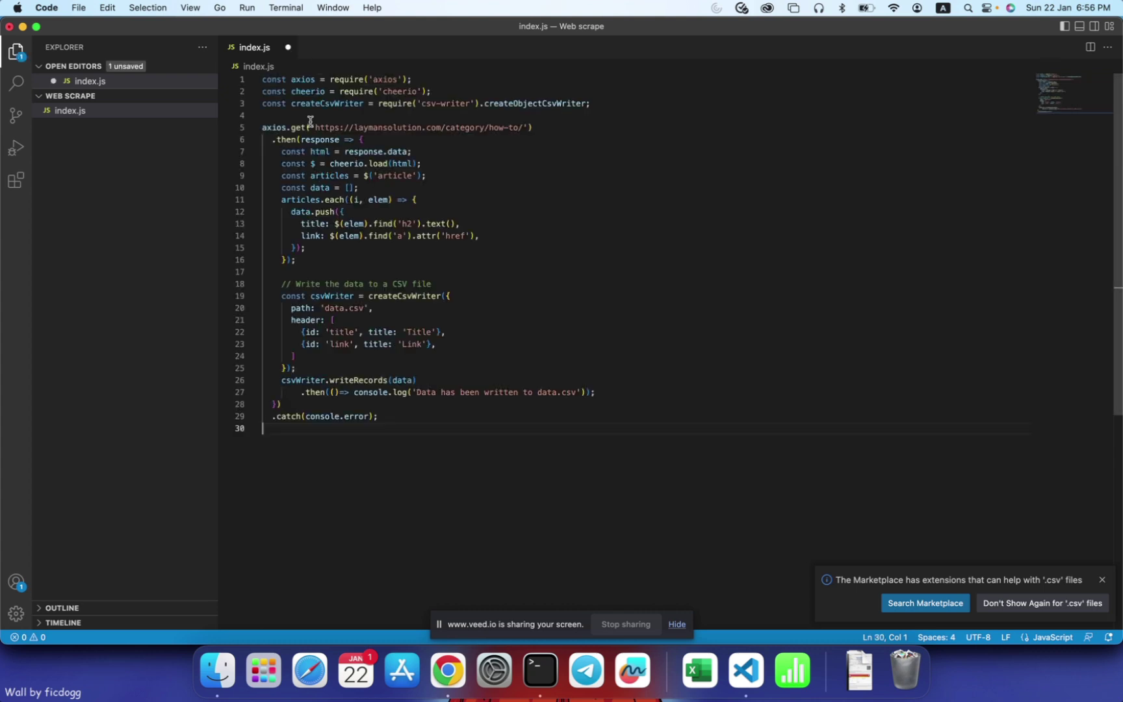
pyautogui.press('super+s')
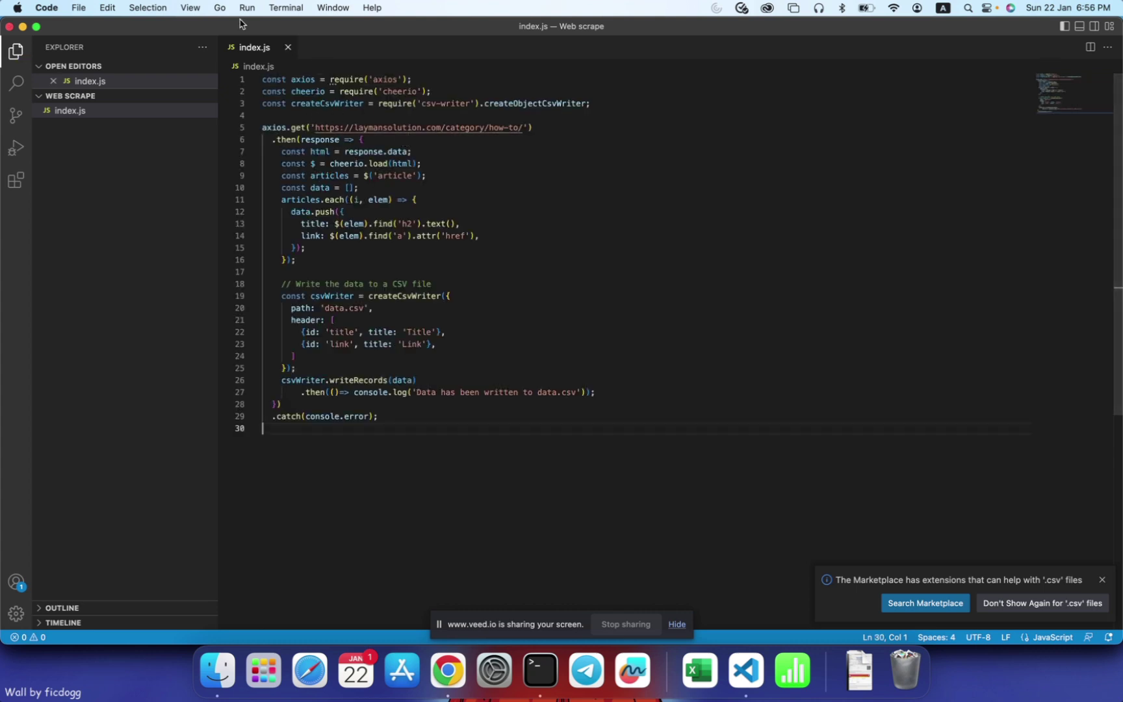
# In a new terminal, install axios and csv-writer, then run the scraper until data.csv is written.
pyautogui.click(275, 11)
pyautogui.click(280, 28)
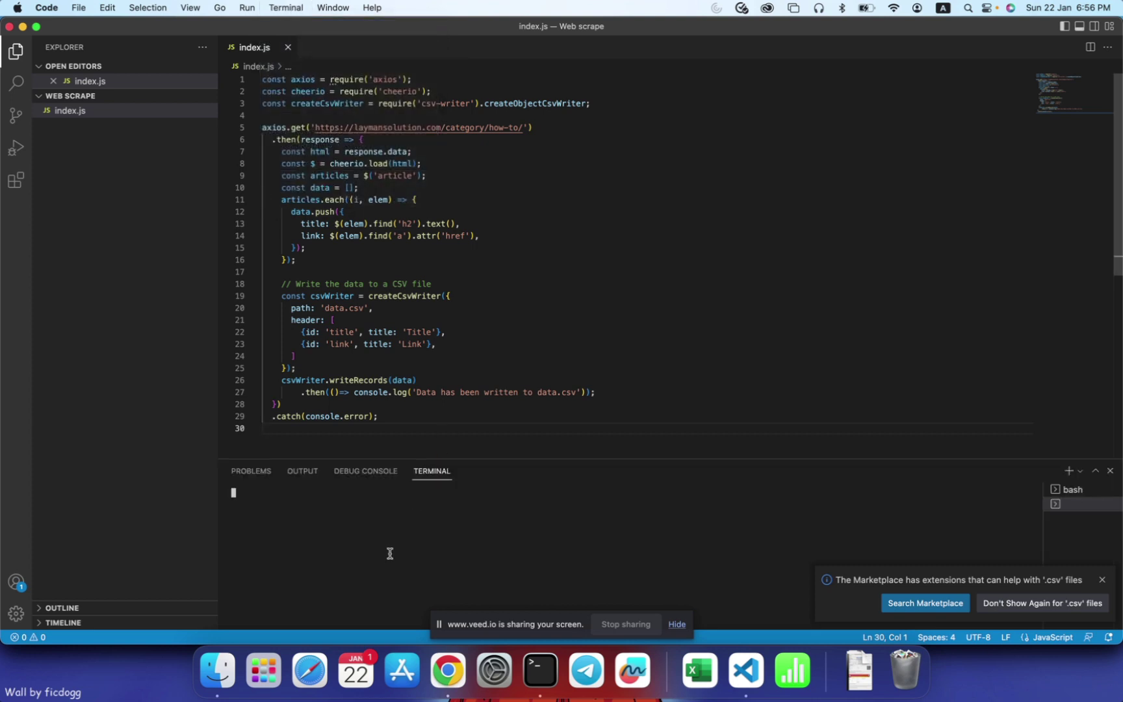
pyautogui.doubleClick(386, 81)
pyautogui.click(485, 537)
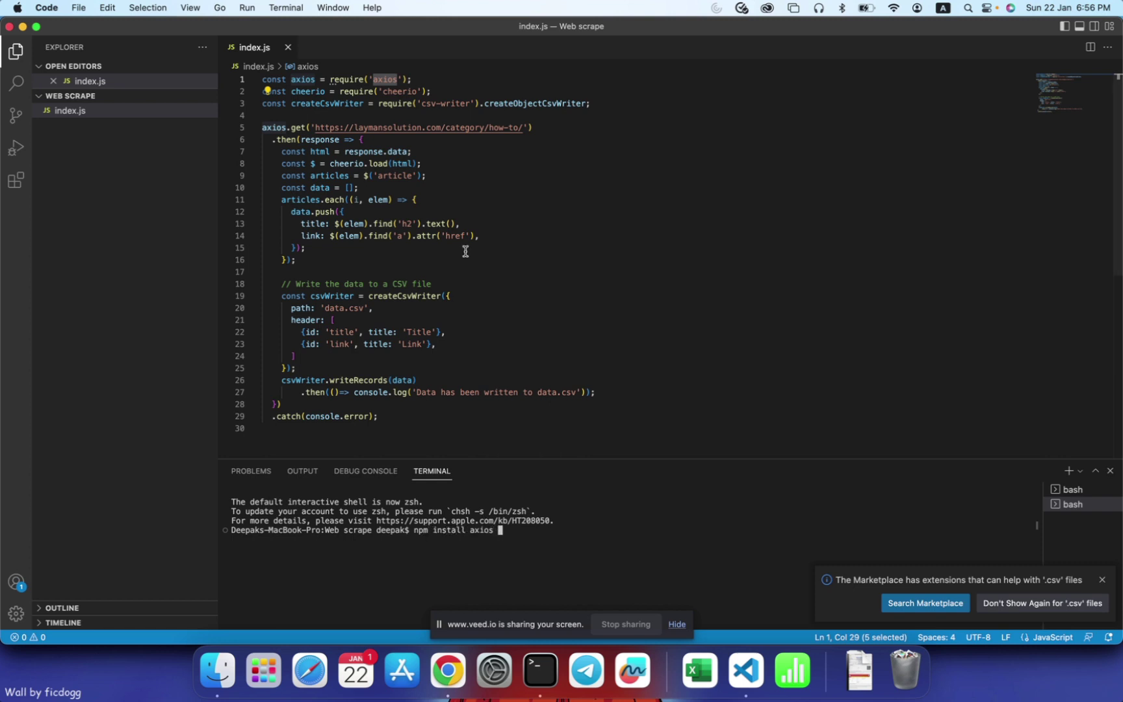
pyautogui.moveTo(420, 105); pyautogui.dragTo(470, 102)
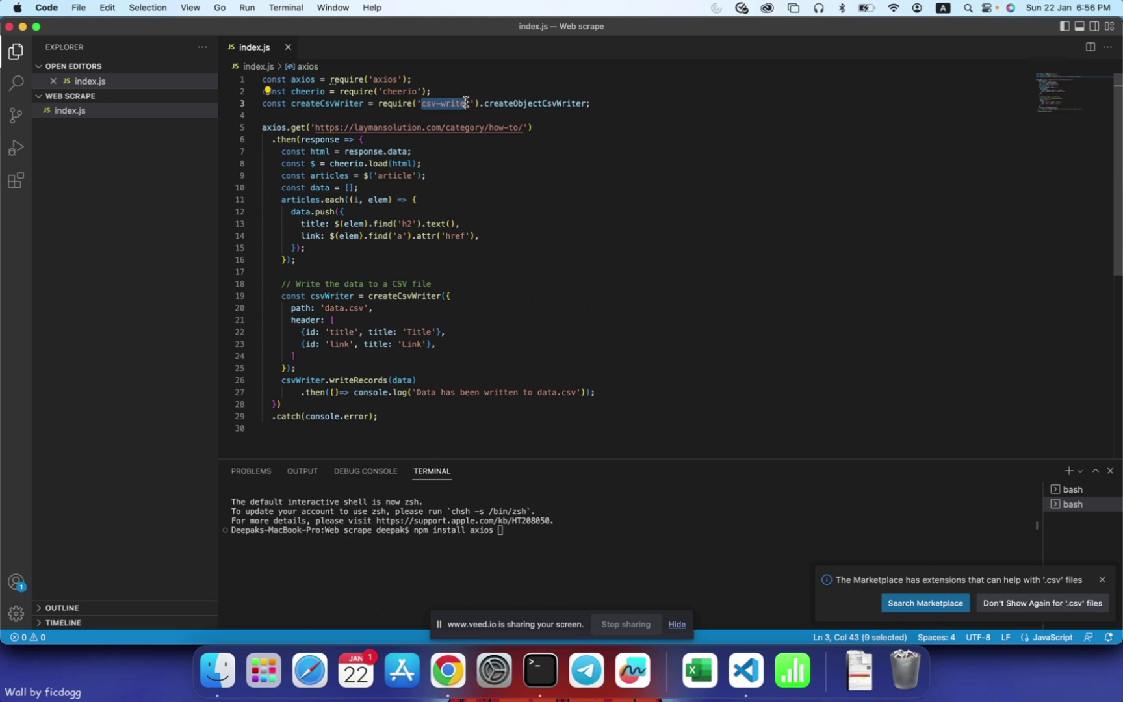
pyautogui.click(546, 532)
pyautogui.press('super+v')
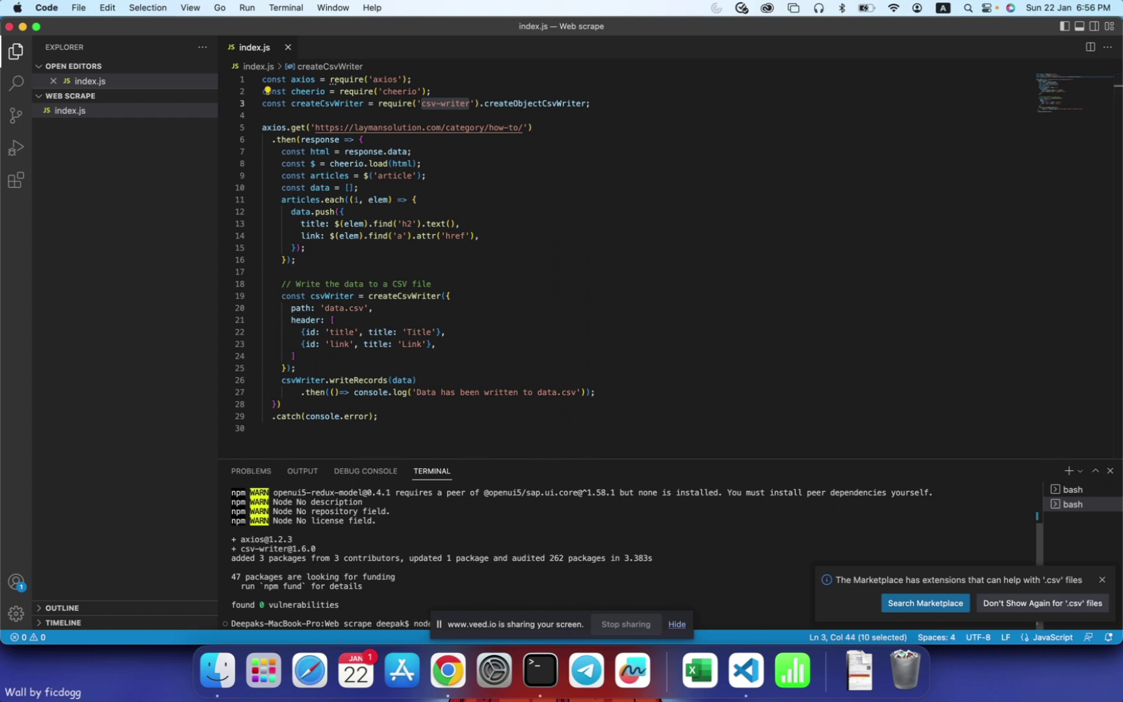
pyautogui.press('Return')
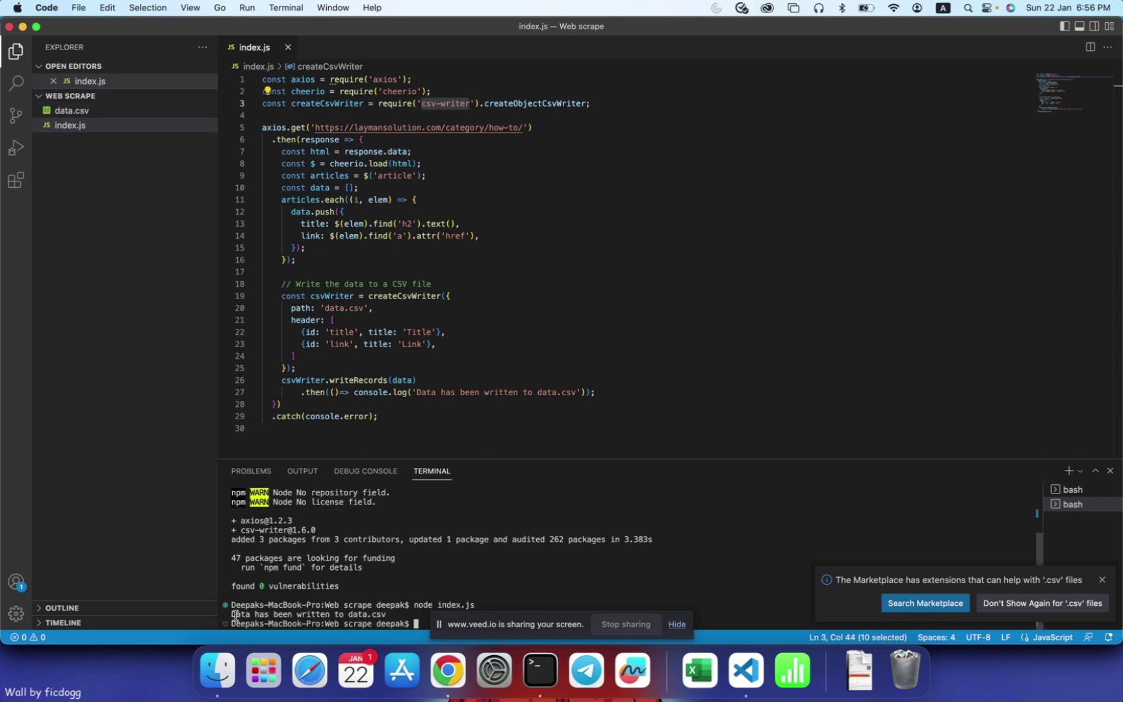
pyautogui.moveTo(232, 616); pyautogui.dragTo(380, 614)
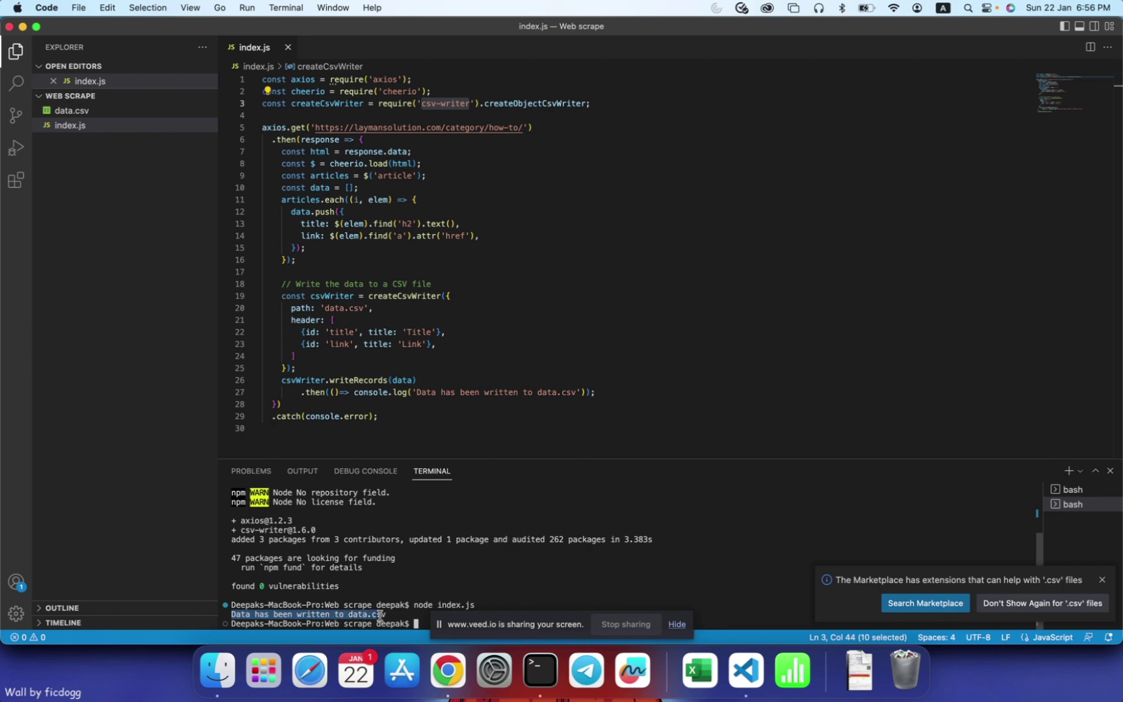
# Preview data.csv in the editor, reveal it in Finder, and open it in Numbers.
pyautogui.click(67, 124)
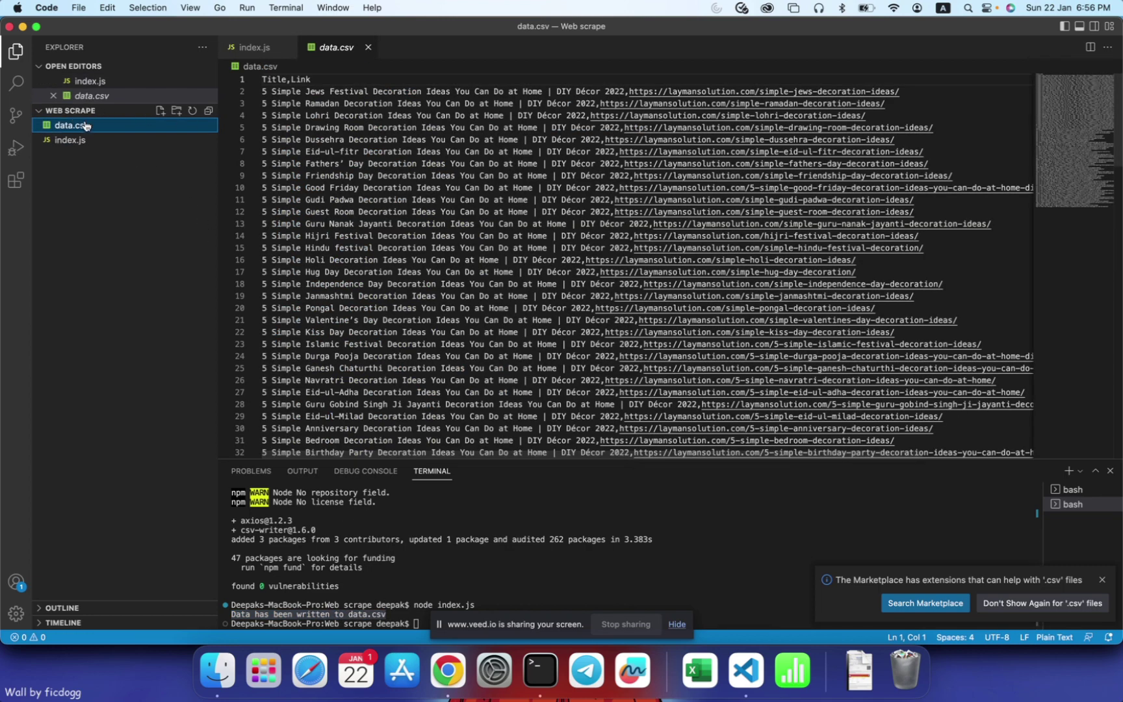
pyautogui.rightClick(84, 125)
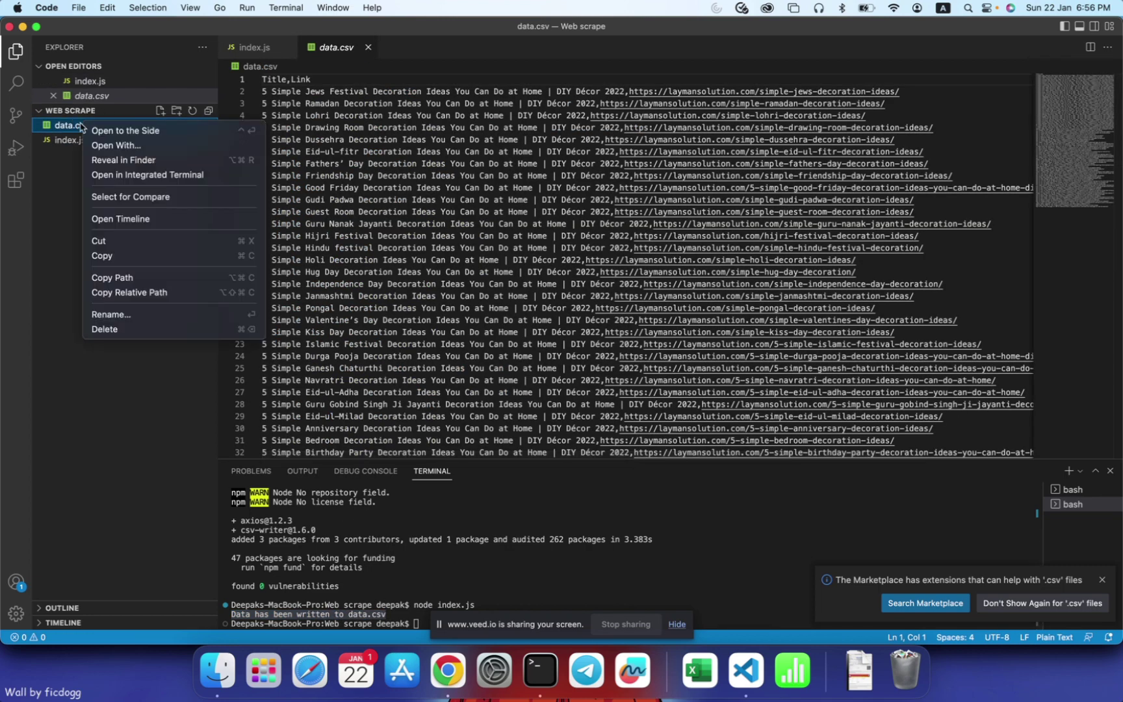
pyautogui.click(123, 160)
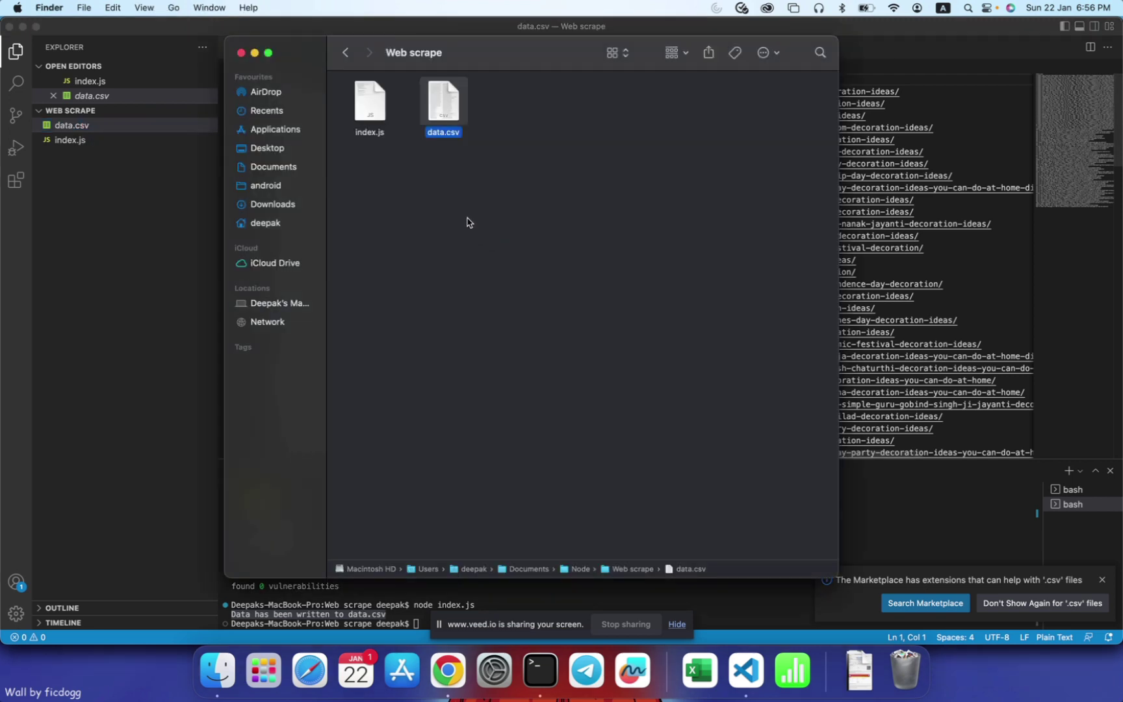
pyautogui.doubleClick(443, 104)
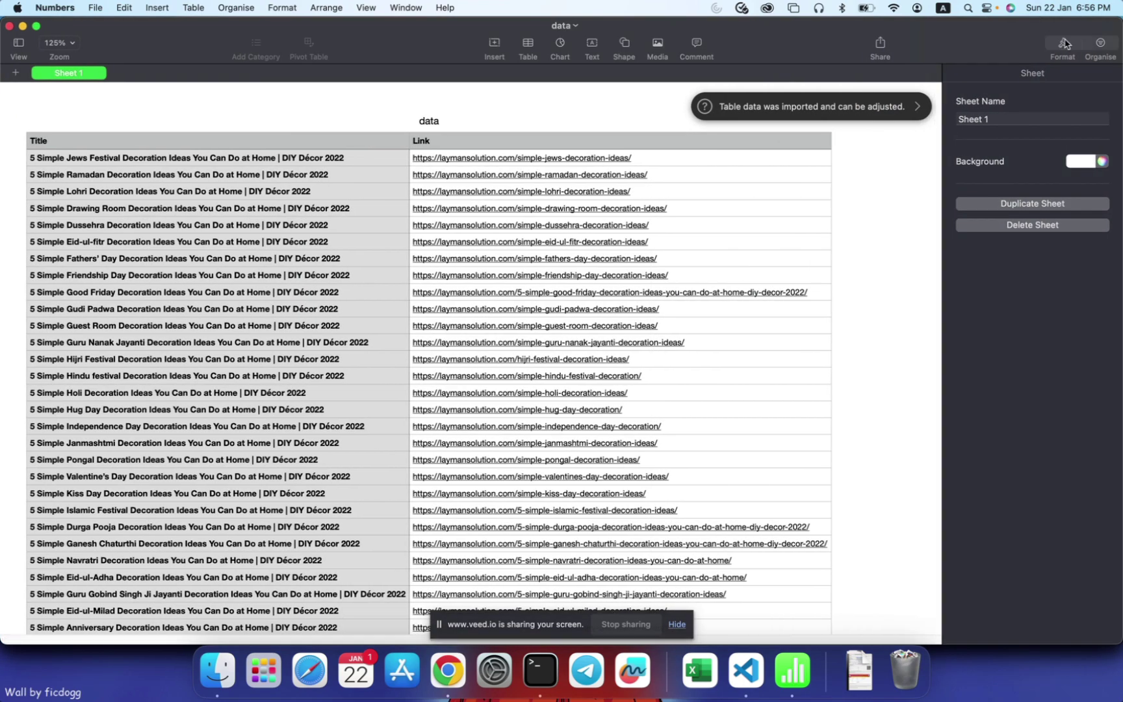
# Hide the sidebar, inspect the Link and title cells like A3, then switch back to Chrome.
pyautogui.click(1065, 44)
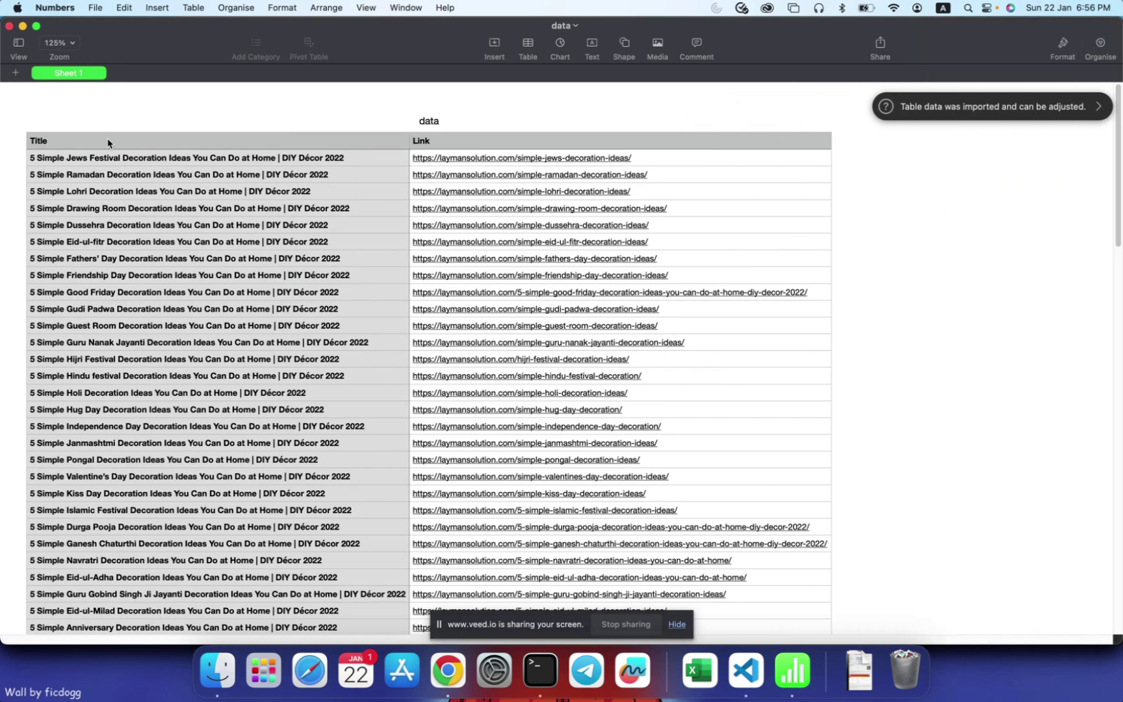
pyautogui.click(285, 182)
pyautogui.click(377, 163)
pyautogui.click(674, 162)
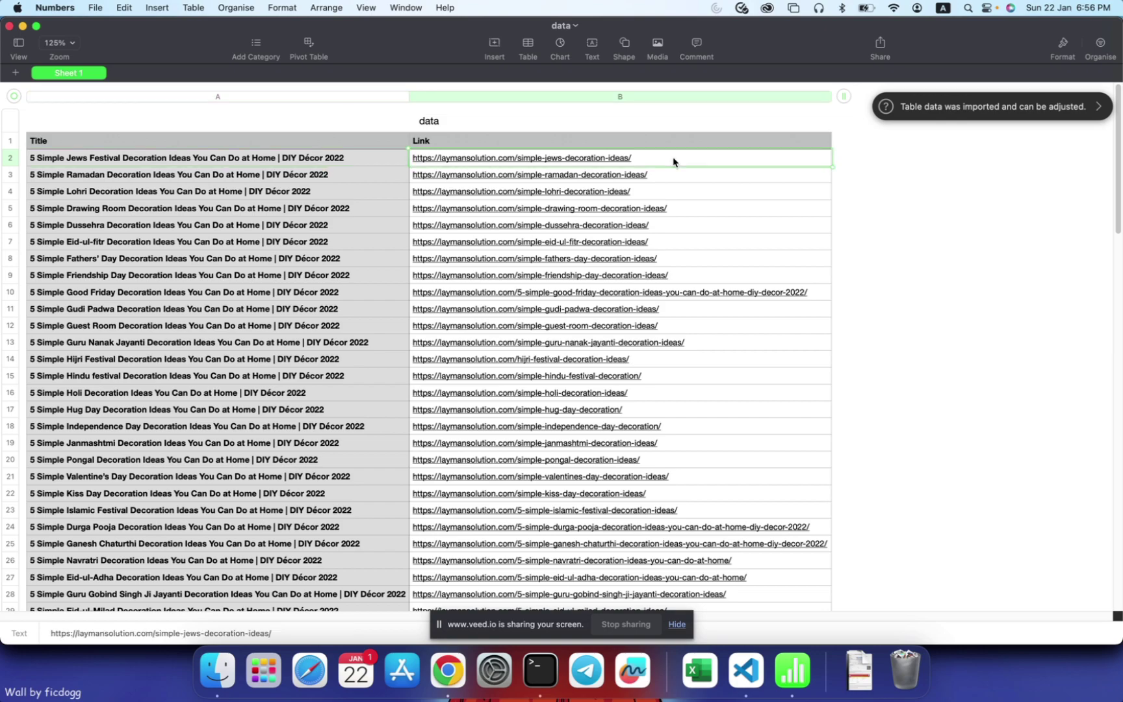
pyautogui.moveTo(674, 162); pyautogui.dragTo(445, 347)
pyautogui.scroll(-5, 446, 346)
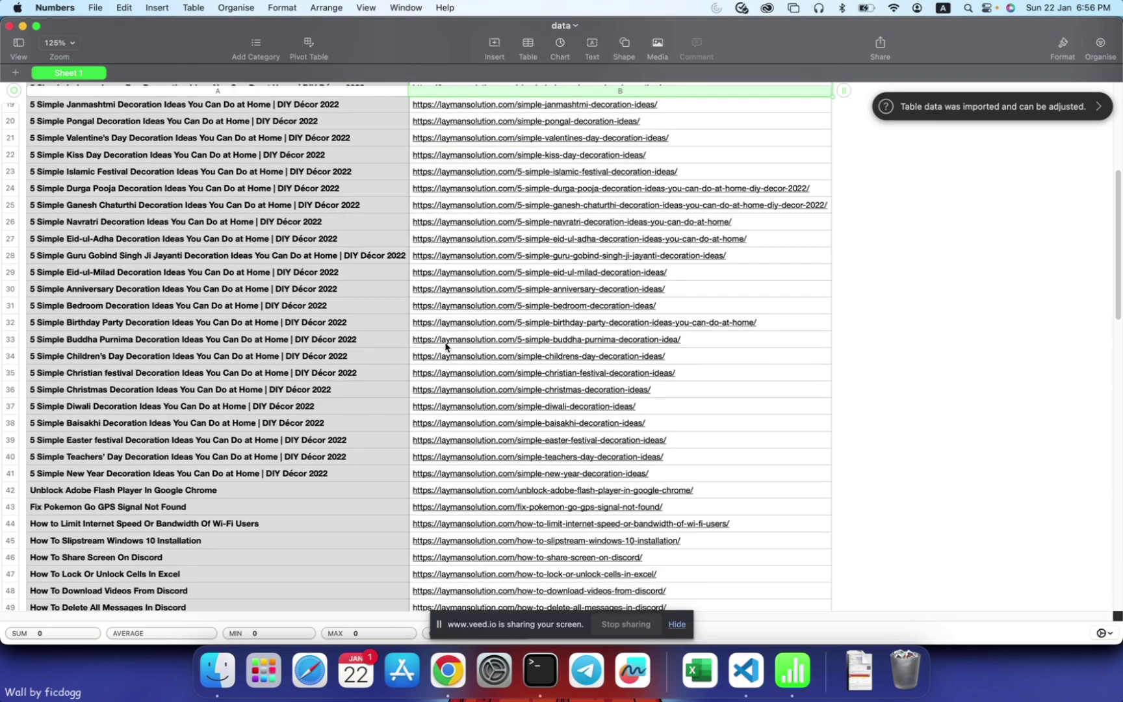
pyautogui.scroll(-5, 446, 346)
pyautogui.scroll(-5, 446, 347)
pyautogui.scroll(-5, 446, 347)
pyautogui.scroll(-2, 446, 347)
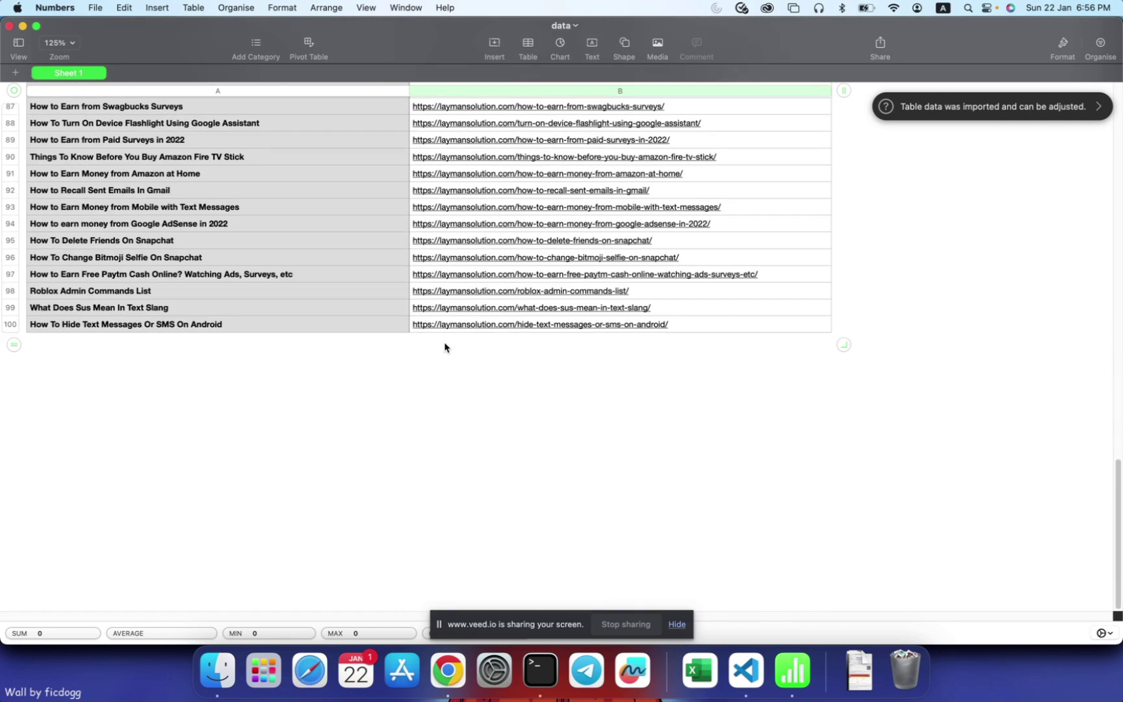
pyautogui.moveTo(196, 328); pyautogui.dragTo(336, 7)
pyautogui.click(283, 174)
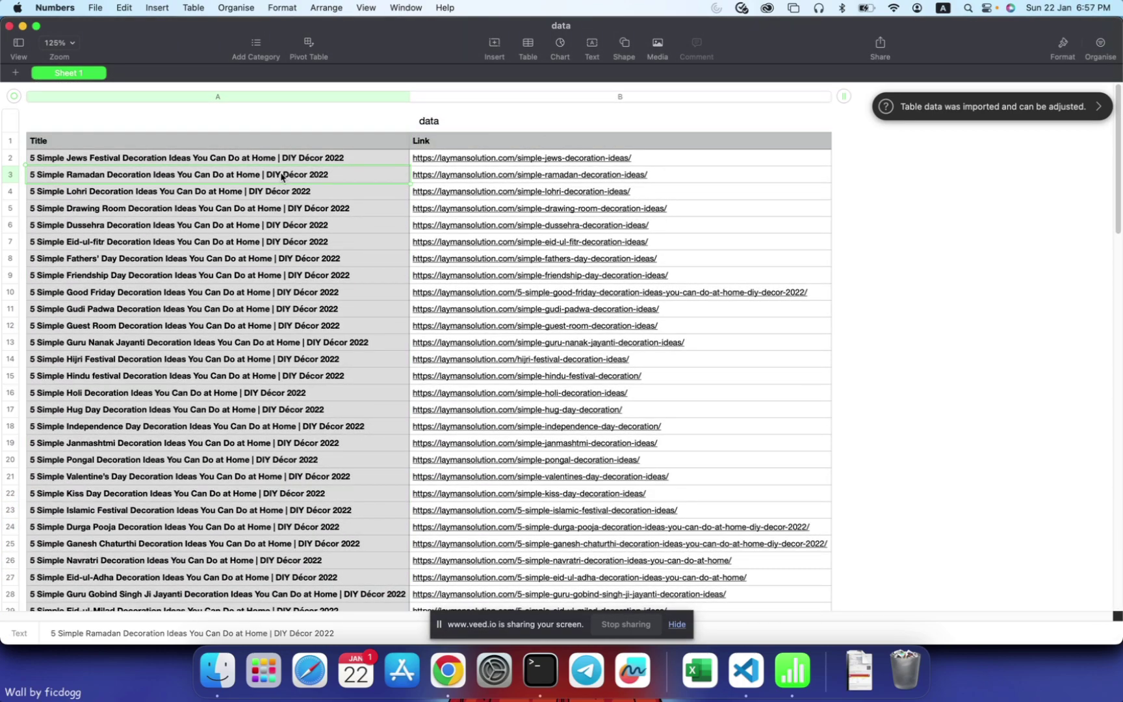
pyautogui.press('super+Tab')
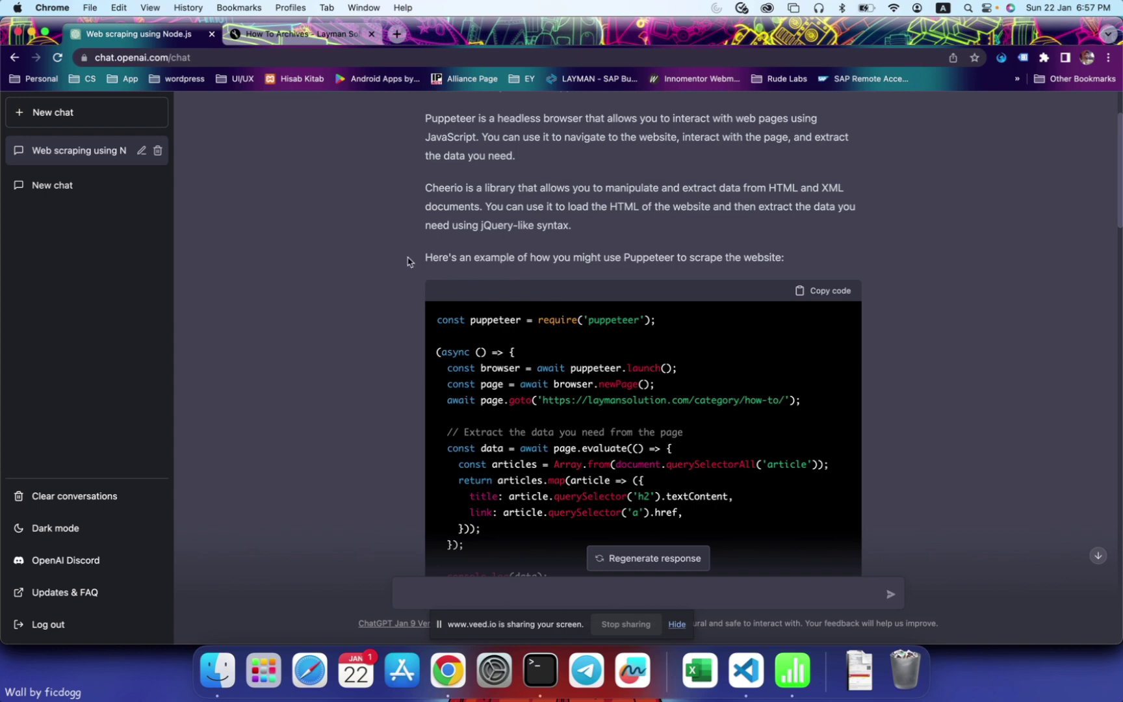
pyautogui.scroll(-3, 762, 400)
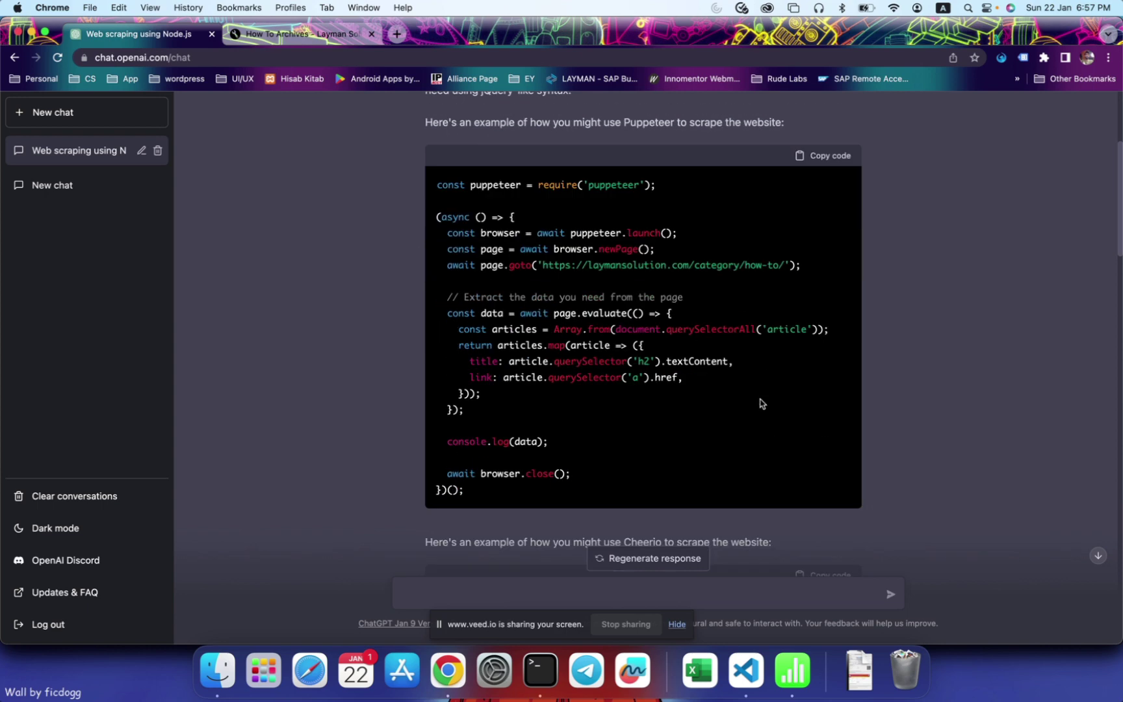
pyautogui.scroll(-3, 945, 371)
pyautogui.scroll(-4, 944, 370)
pyautogui.scroll(-4, 945, 370)
pyautogui.scroll(-3, 944, 370)
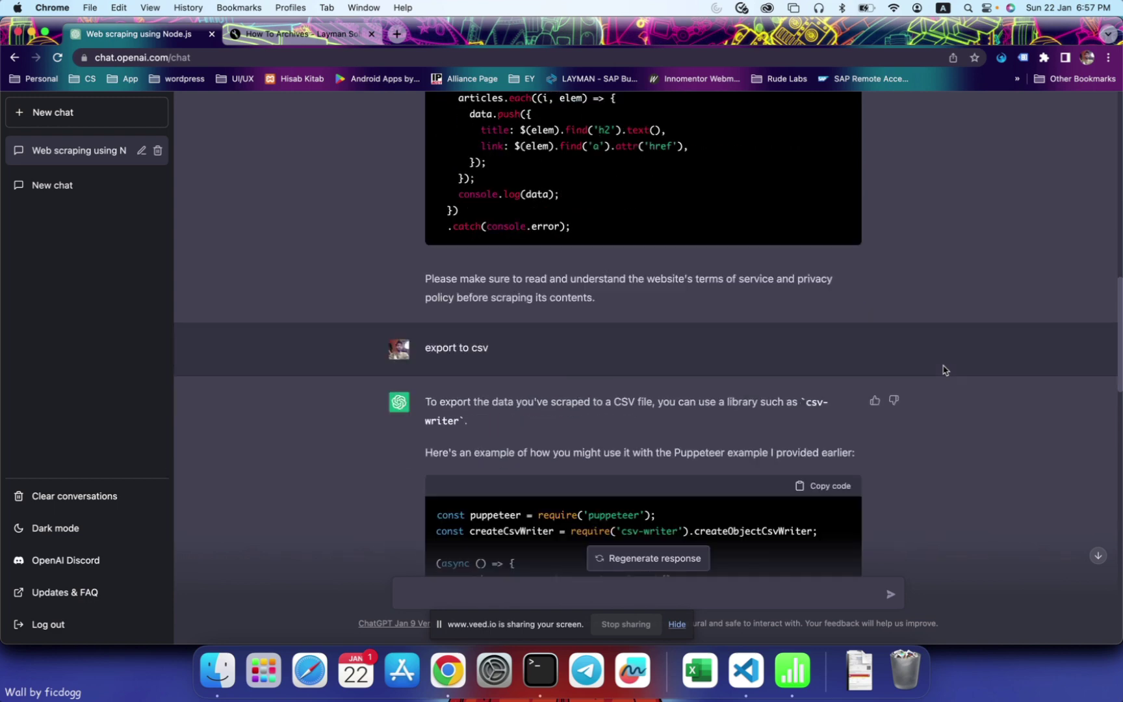
pyautogui.scroll(-5, 944, 371)
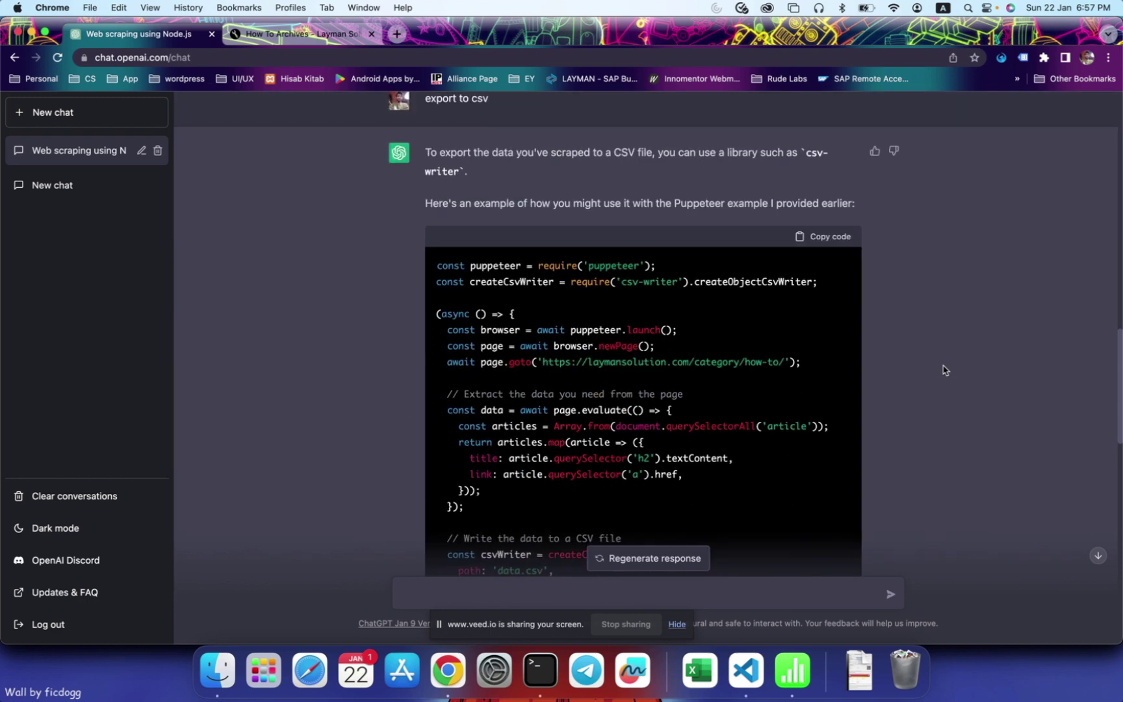